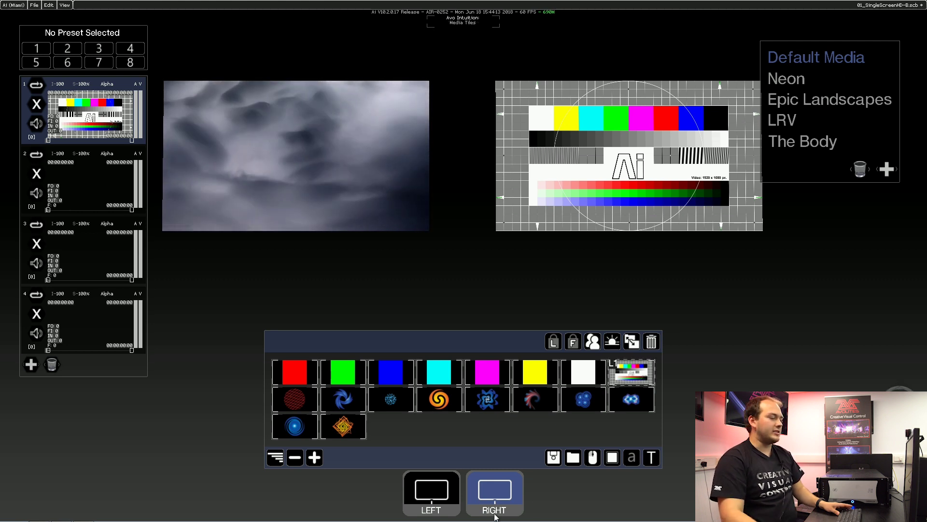
Flip between the left and right screens' content, then bring up the page navigation menu.
left_click(431, 489)
left_click(508, 497)
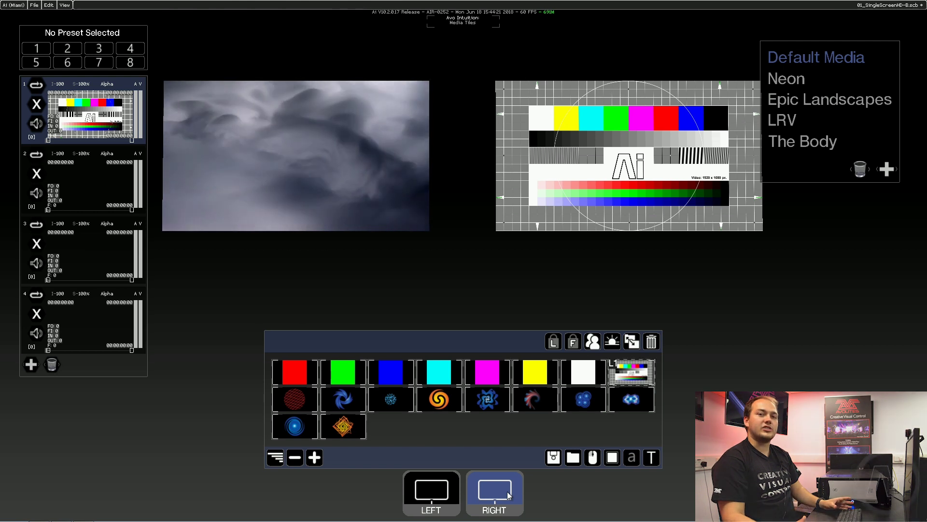
mouse_move(824, 482)
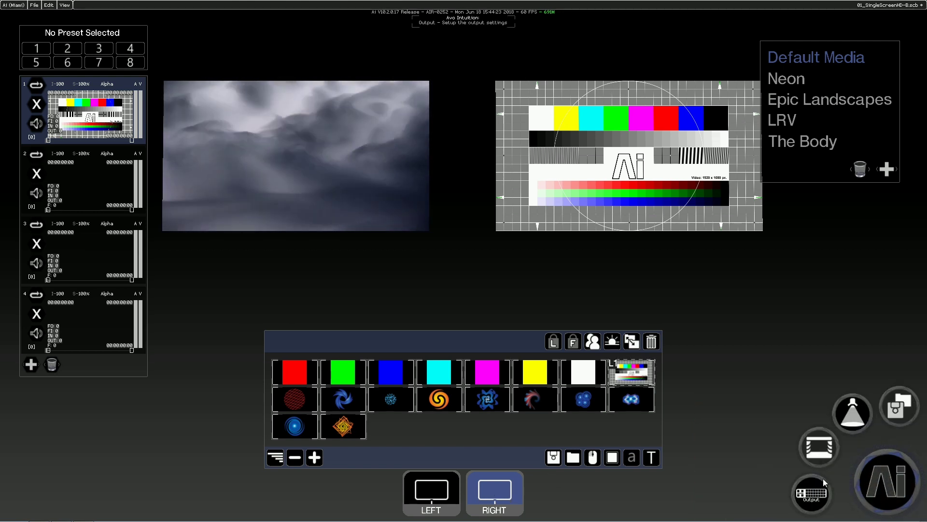
Go to the output mapping page from the navigation menu.
left_click(770, 445)
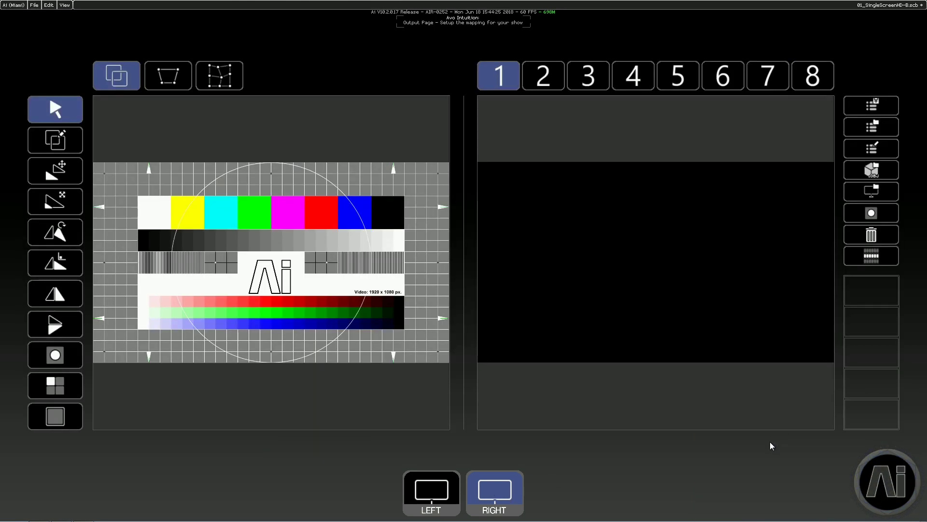
mouse_move(830, 486)
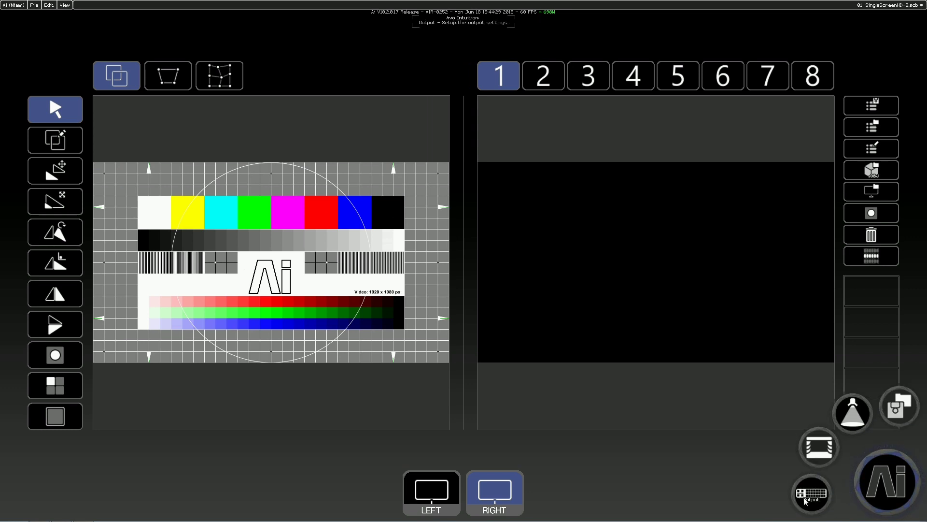
left_click(754, 451)
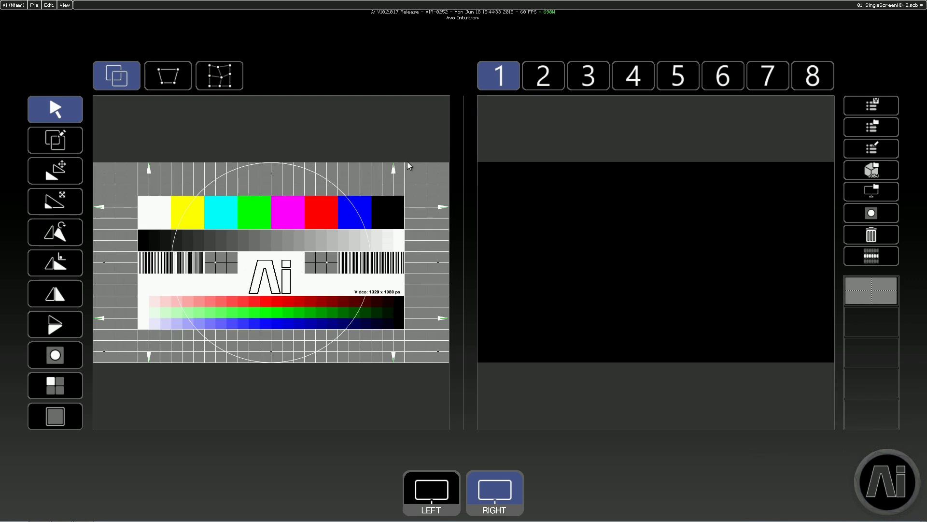
Show the left screen's cloud video as source, choose output 2, and select its existing SR_1 region.
left_click(438, 490)
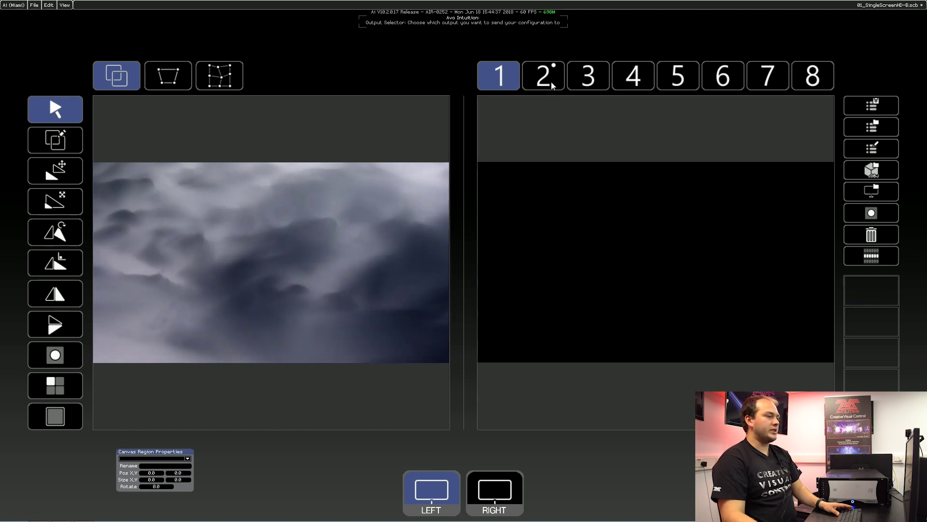
left_click(553, 86)
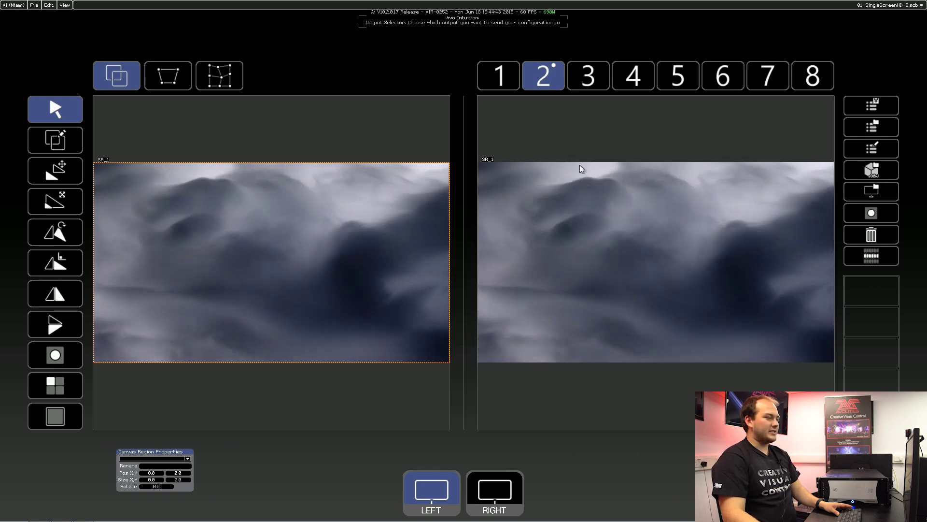
left_click(237, 259)
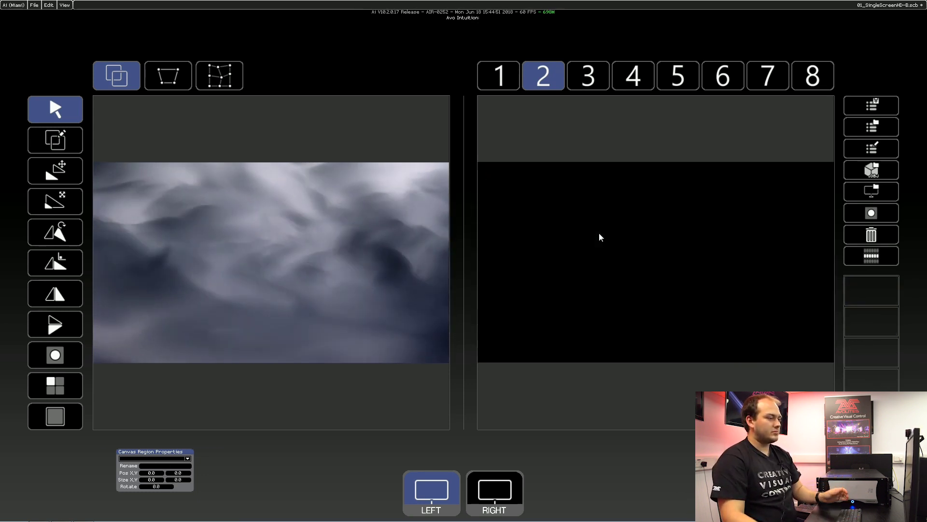
Draw SR_1 over the cloud video, size it top-left on output 2, and make it cover the full 1920×1080 frame.
left_click(491, 496)
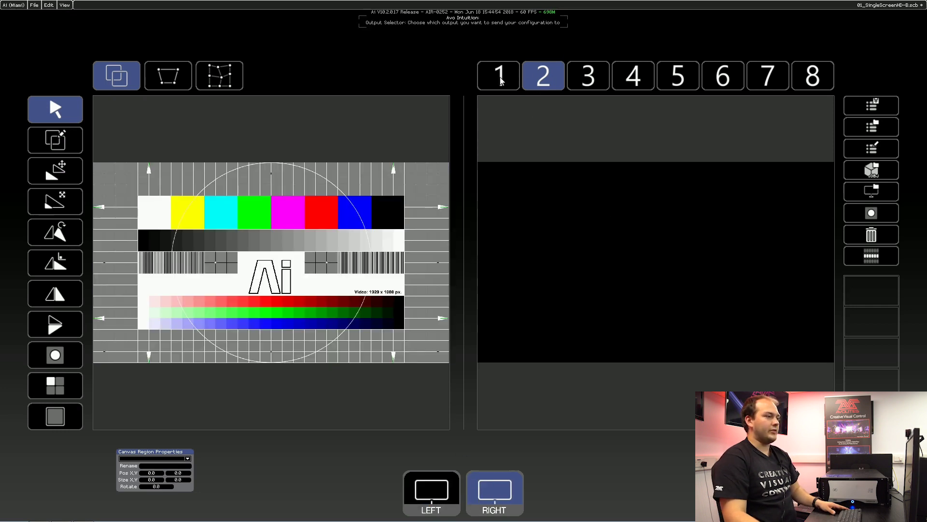
left_click(418, 506)
left_click(61, 140)
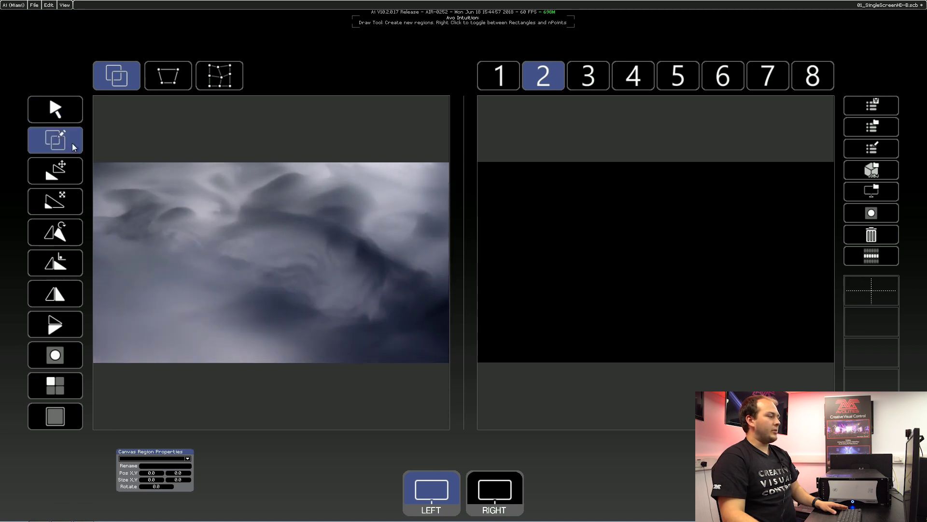
mouse_move(105, 172)
left_mouse_down()
mouse_move(234, 232)
mouse_move(411, 347)
left_mouse_up()
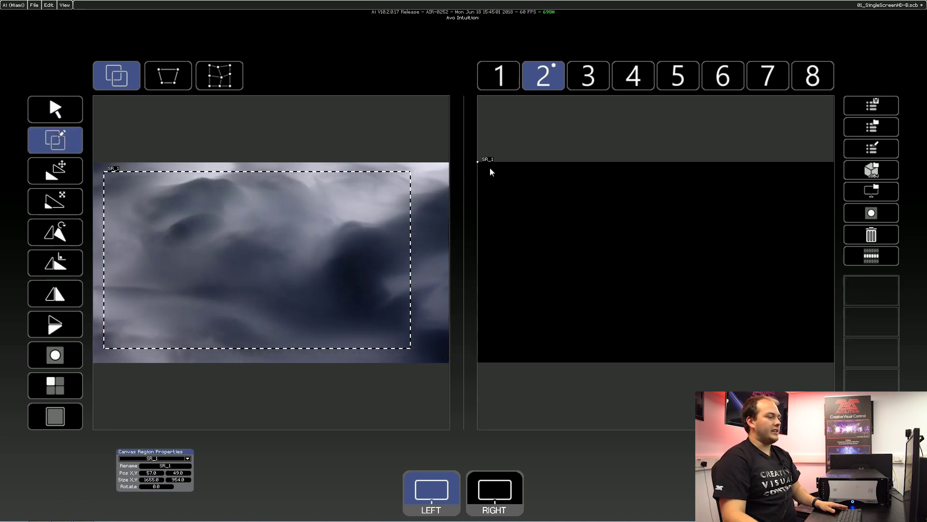
left_click_drag(557, 211, 622, 249)
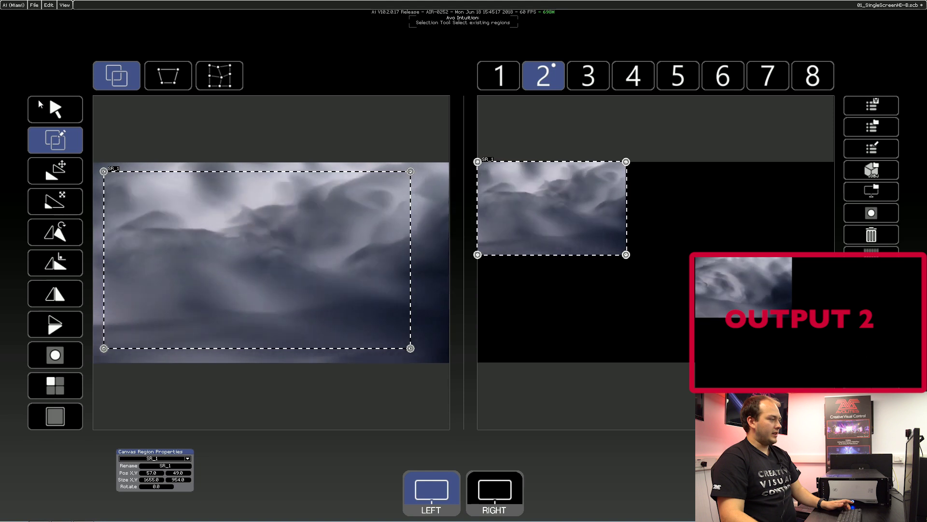
left_click(56, 108)
double_click(160, 230)
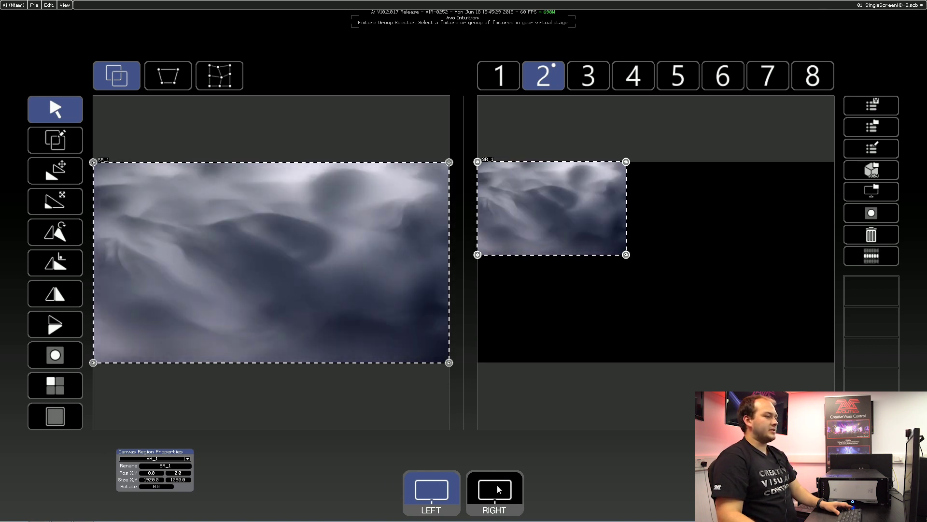
Draw SR_2 over the right screen's test pattern and size it below the cloud region on output 2.
left_click(497, 489)
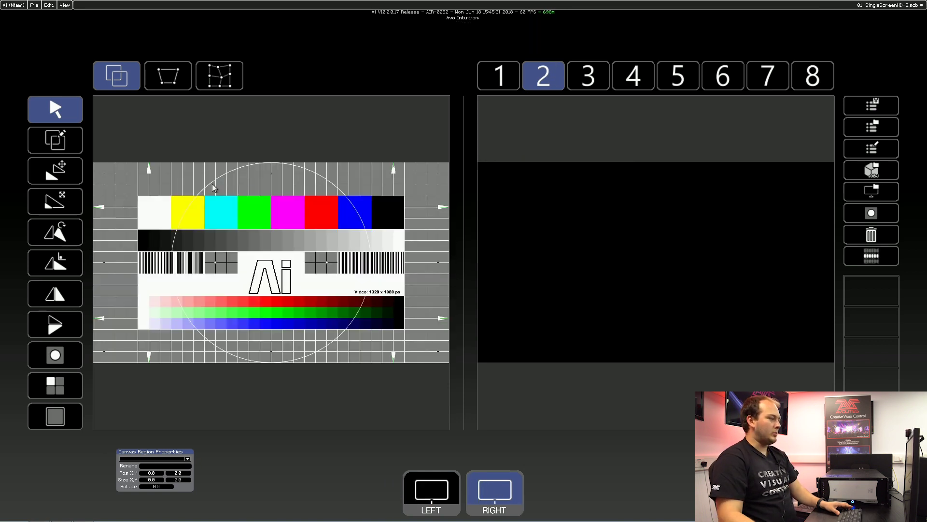
left_click(55, 140)
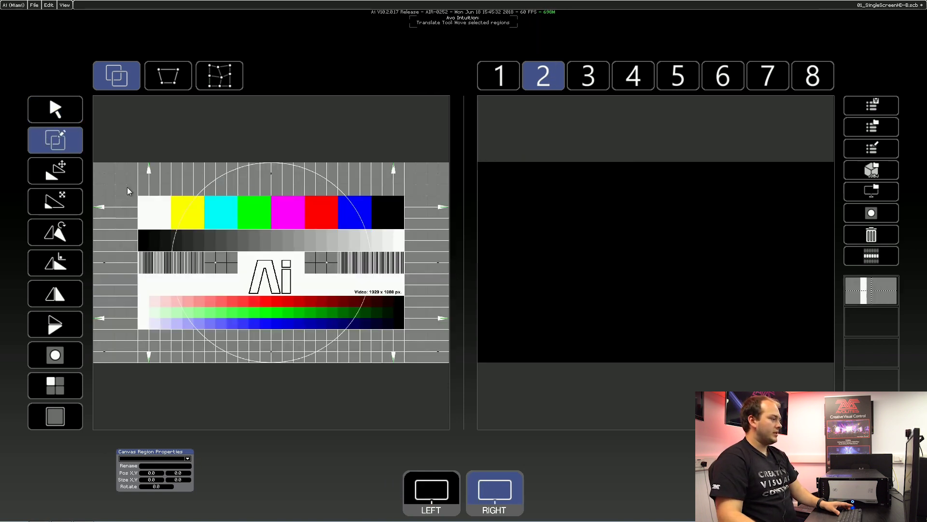
left_click(387, 338)
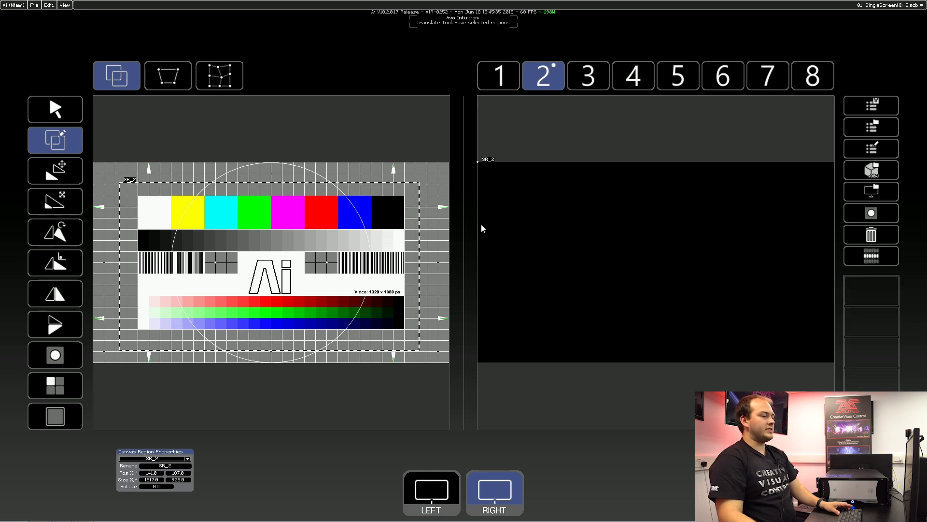
left_click_drag(481, 225, 610, 296)
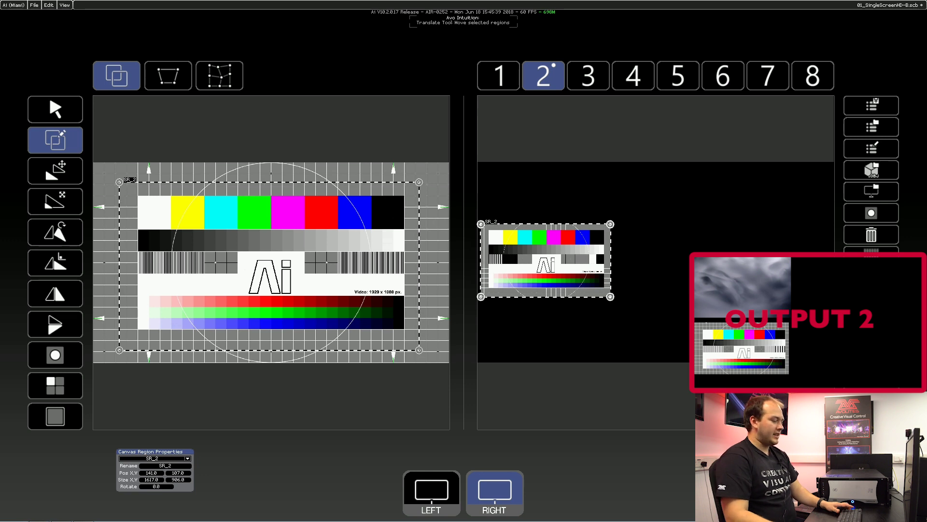
left_click_drag(611, 296, 607, 234)
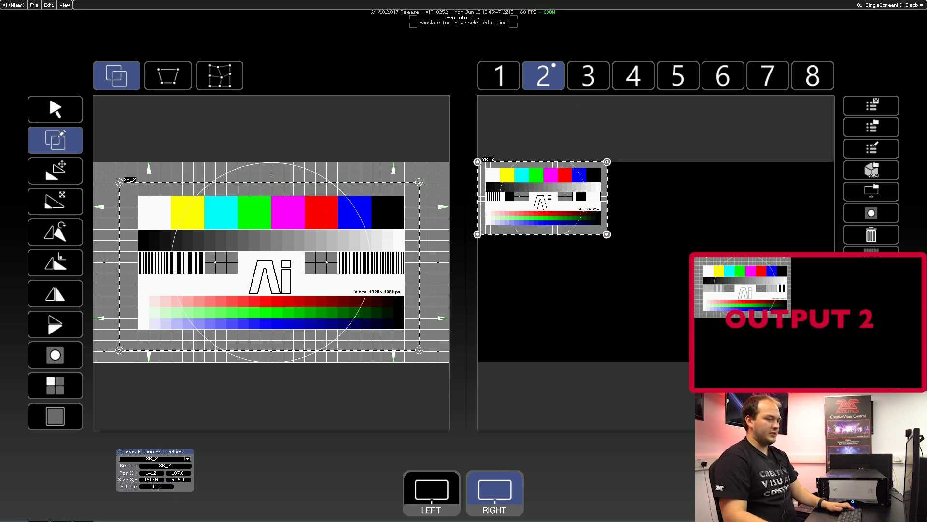
left_click_drag(607, 235, 626, 255)
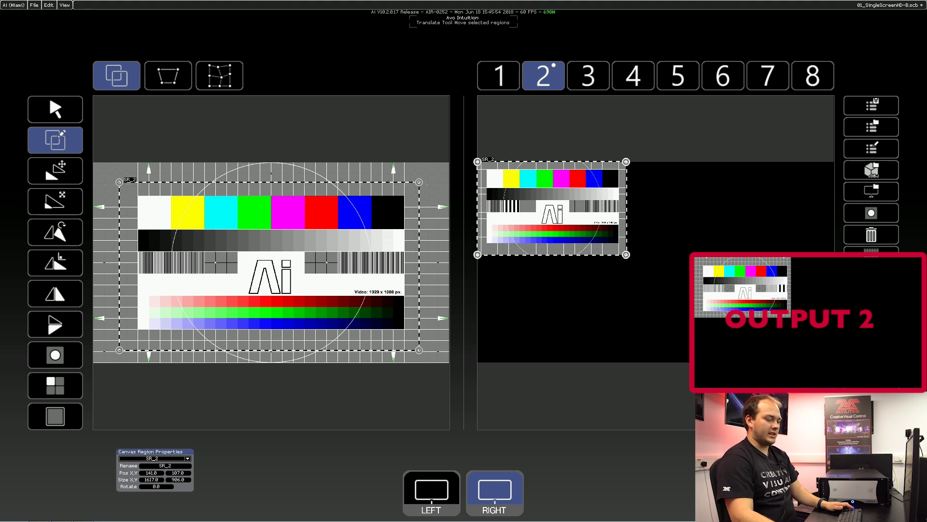
left_click_drag(552, 208, 552, 301)
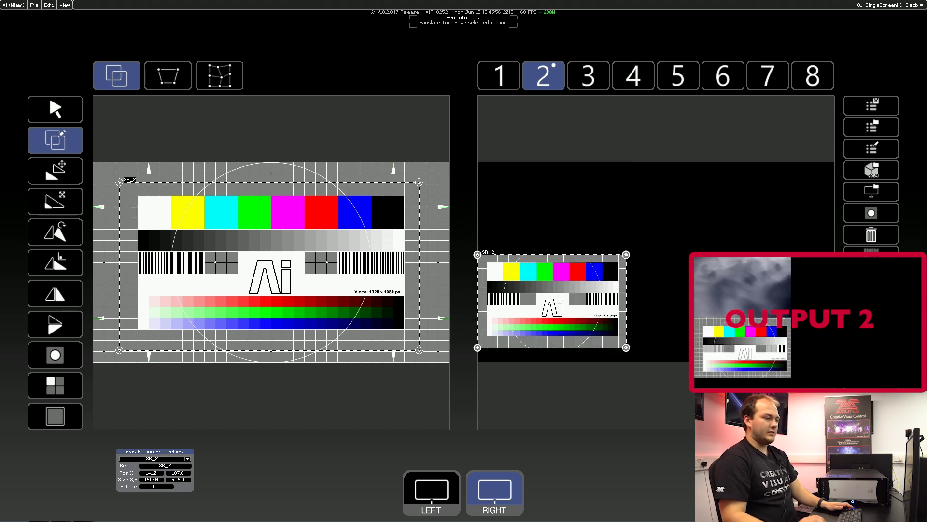
Select and delete the SR_2 test-pattern region, then check the cloud video and return to the test pattern.
left_click(435, 484)
left_click(498, 485)
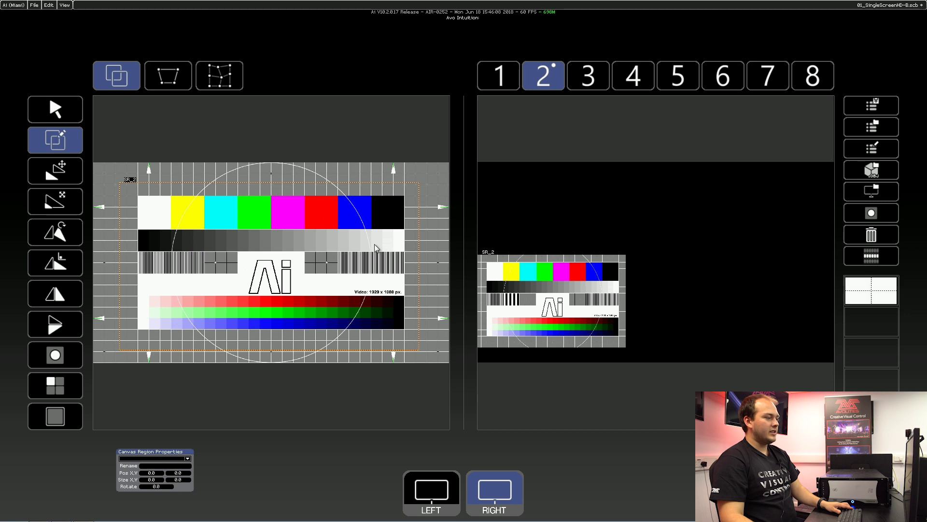
left_click(54, 109)
left_click(291, 267)
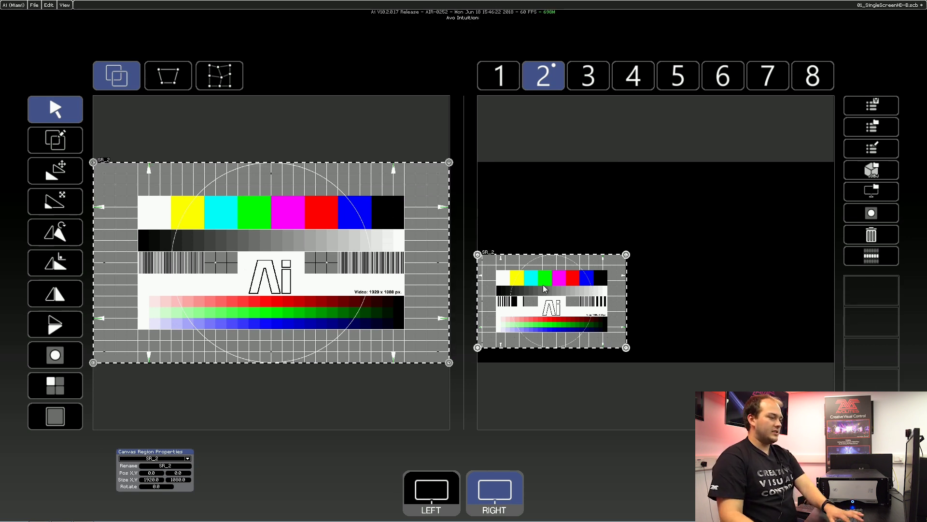
key("Delete")
left_click(409, 486)
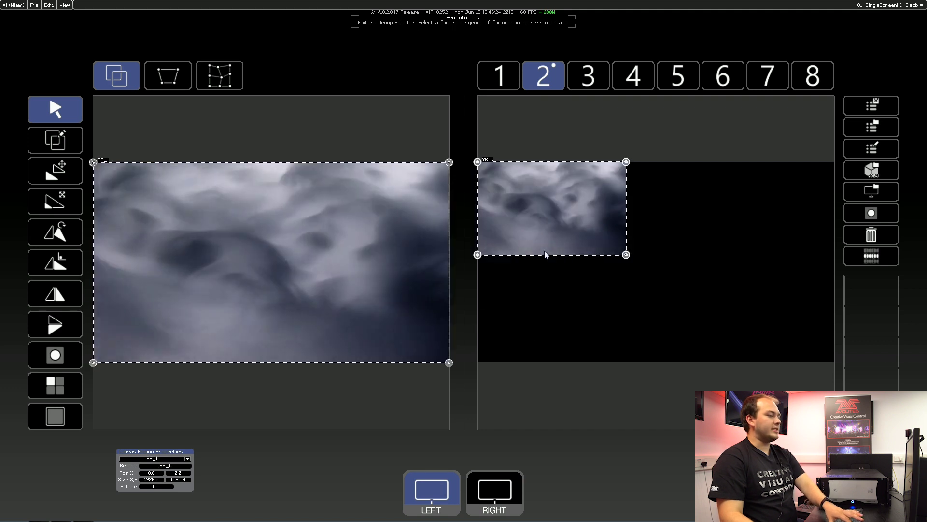
left_click(500, 493)
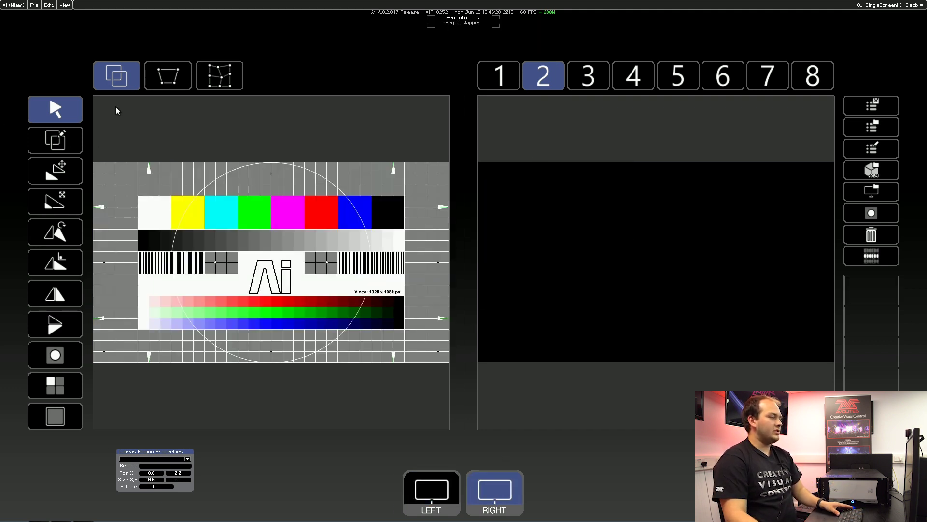
Set drawing to nPoints mode and draw a hexagonal region over the test pattern.
right_click(57, 144)
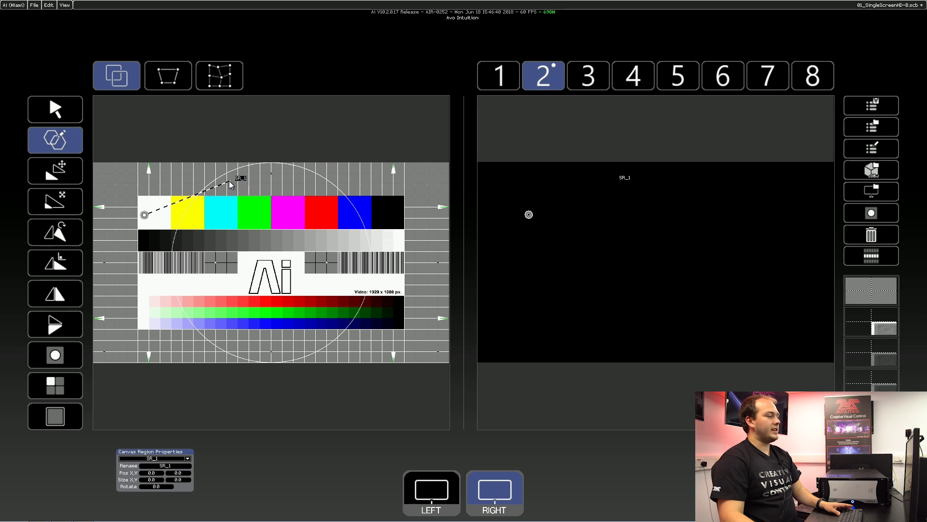
left_click(340, 203)
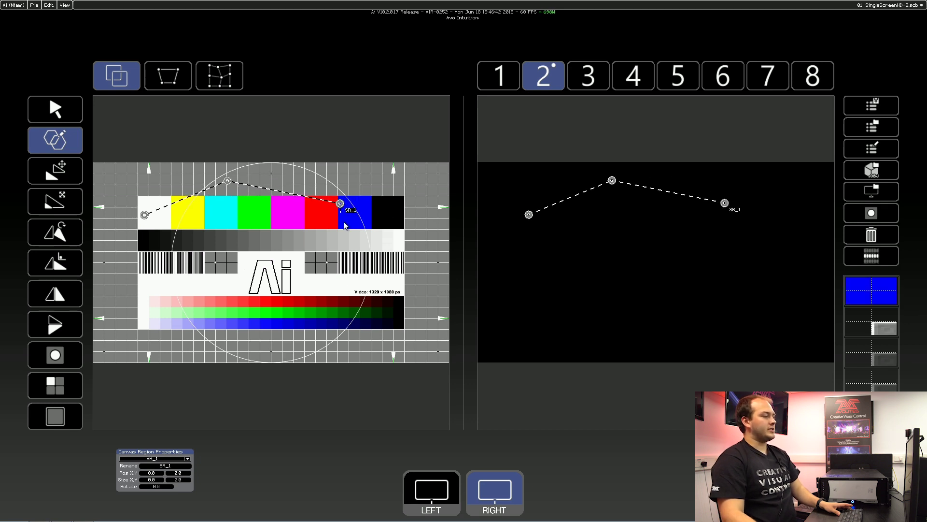
left_click(326, 297)
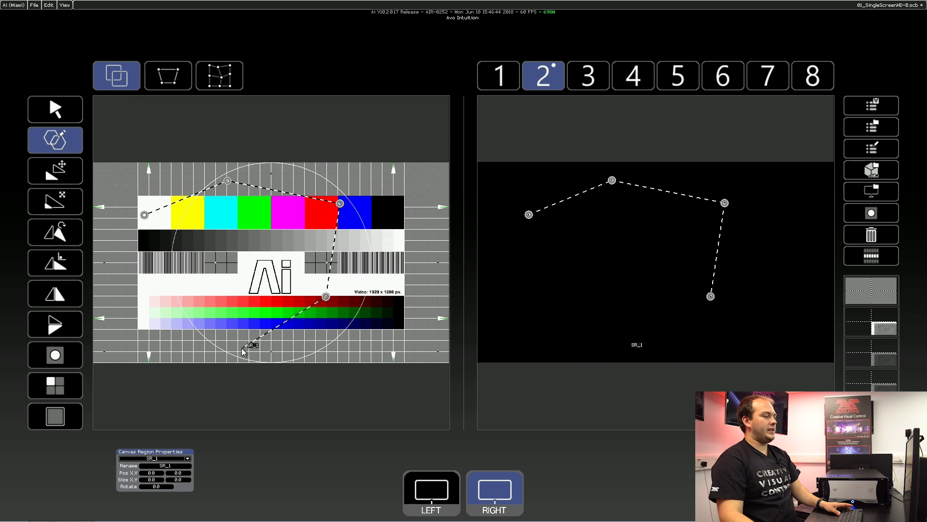
left_click(144, 311)
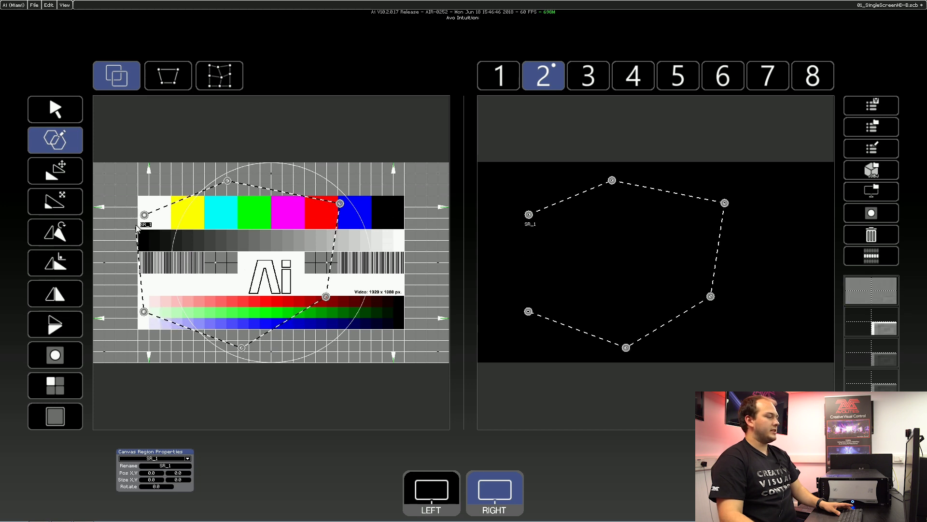
left_click(144, 215)
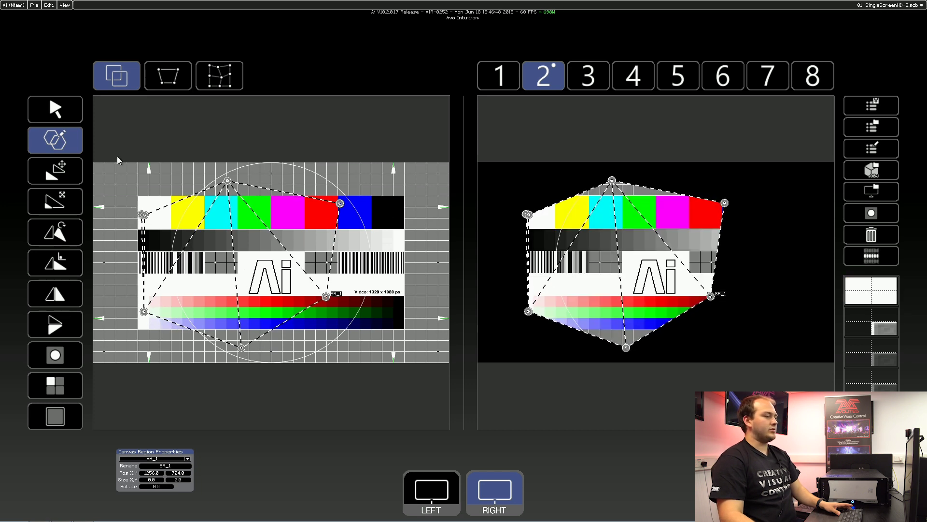
Move the hexagon over the pattern and warp SR_1's output vertices on output 2.
left_click(55, 171)
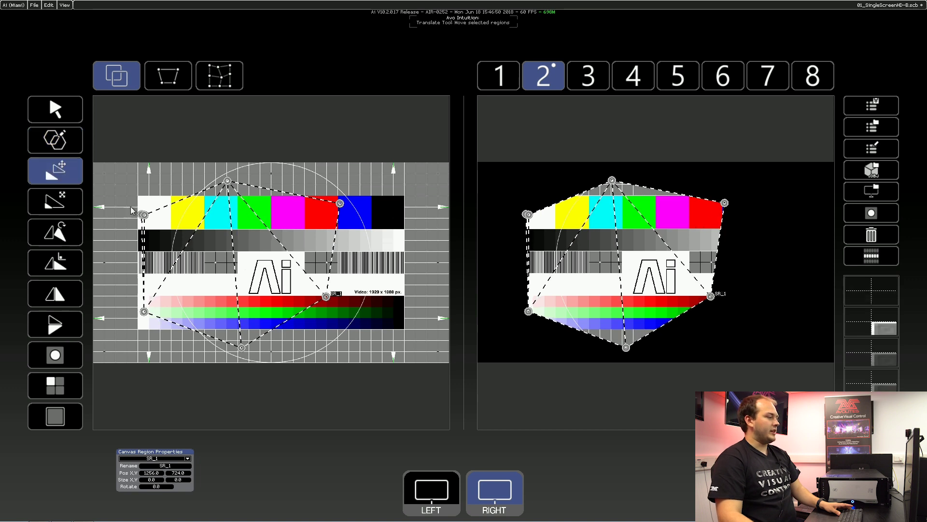
left_click_drag(261, 279, 236, 245)
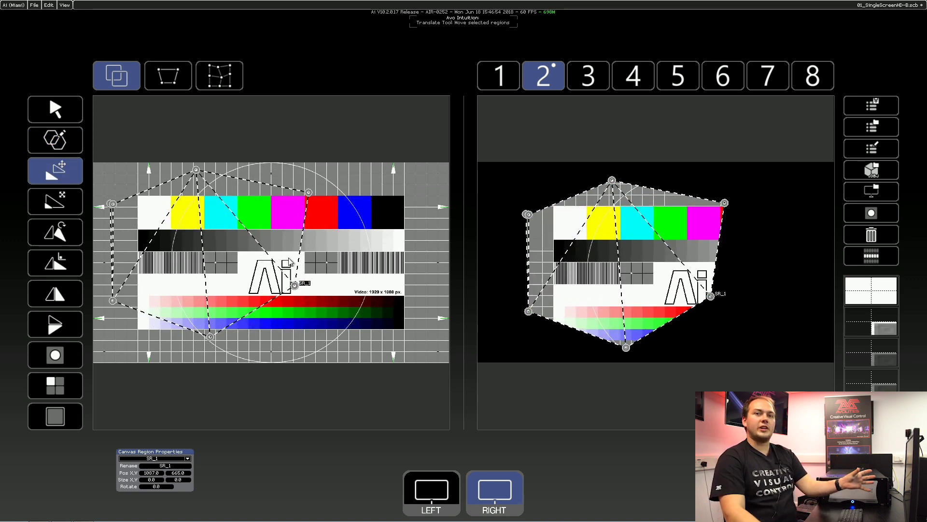
left_click_drag(661, 267, 640, 238)
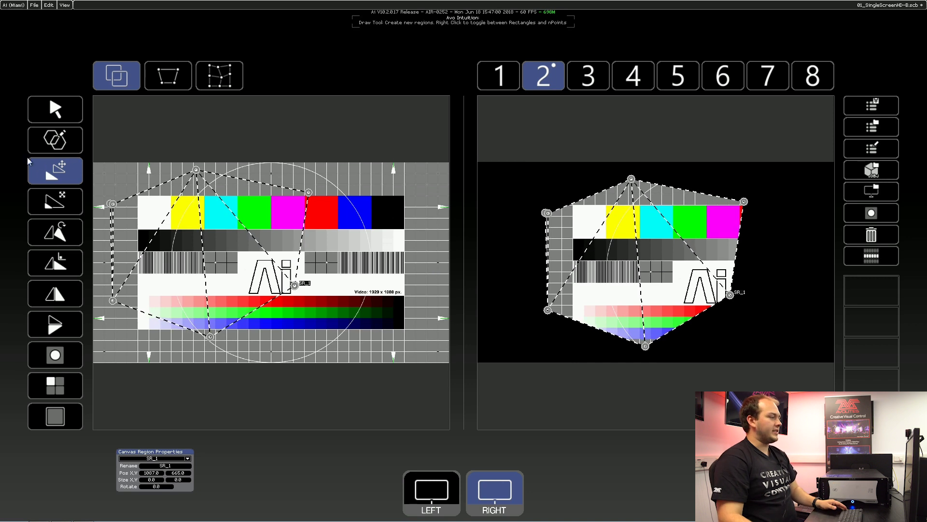
left_click_drag(632, 181, 634, 199)
left_click_drag(744, 202, 706, 213)
left_click(729, 294)
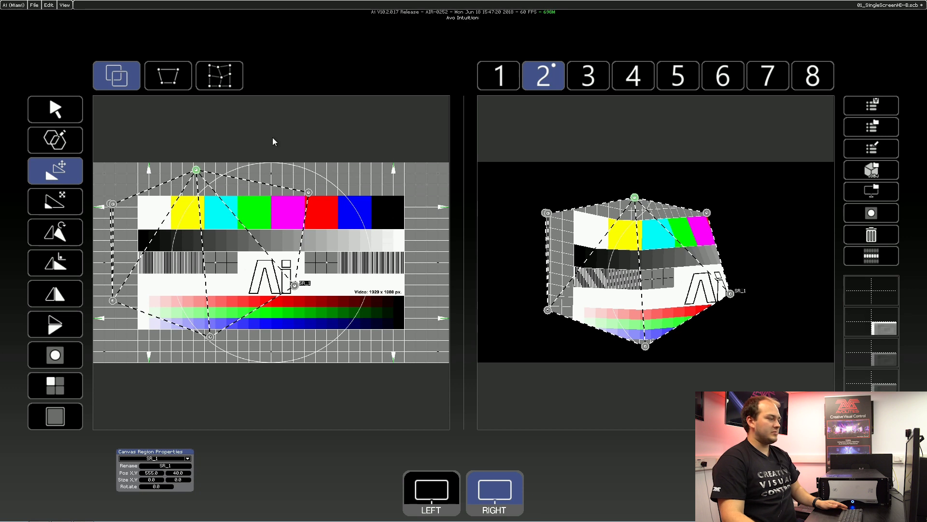
left_click(60, 115)
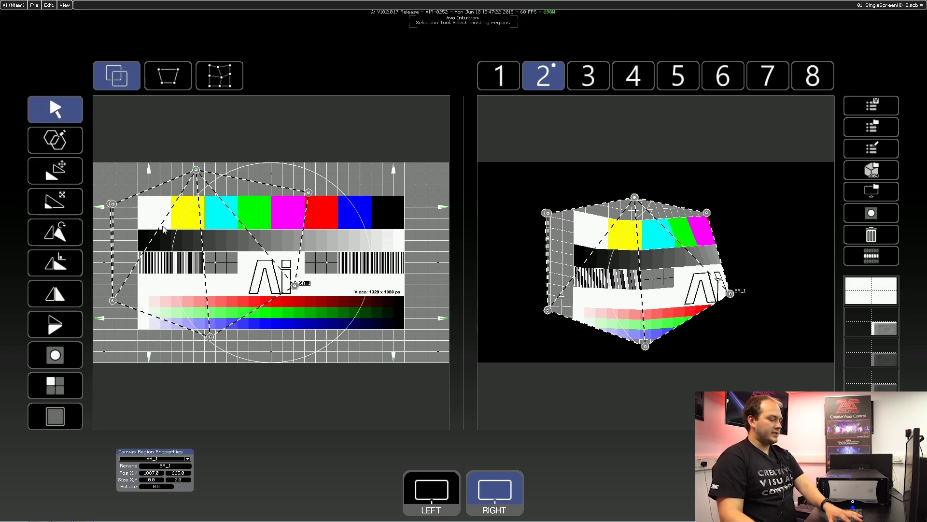
Replace SR_1 with a new hexagon and move its source to the test pattern's upper-left corner.
key("Delete")
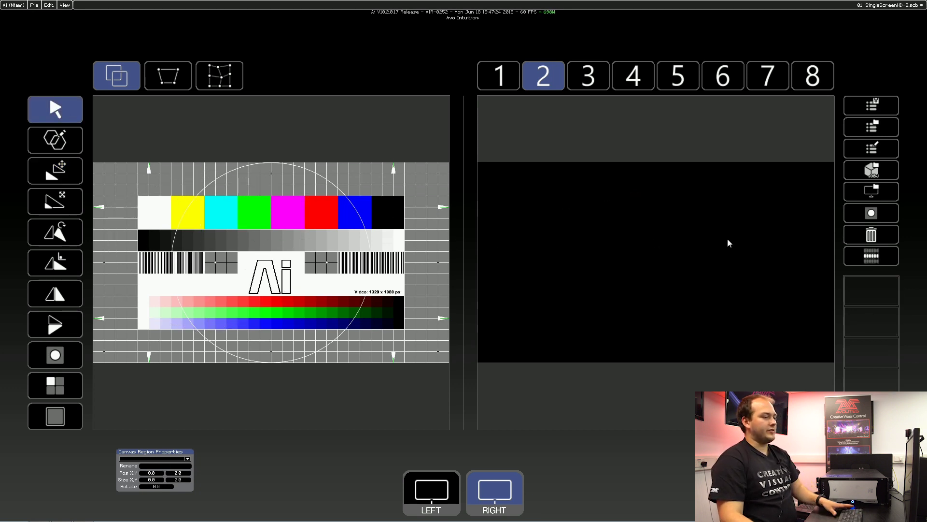
left_click(54, 142)
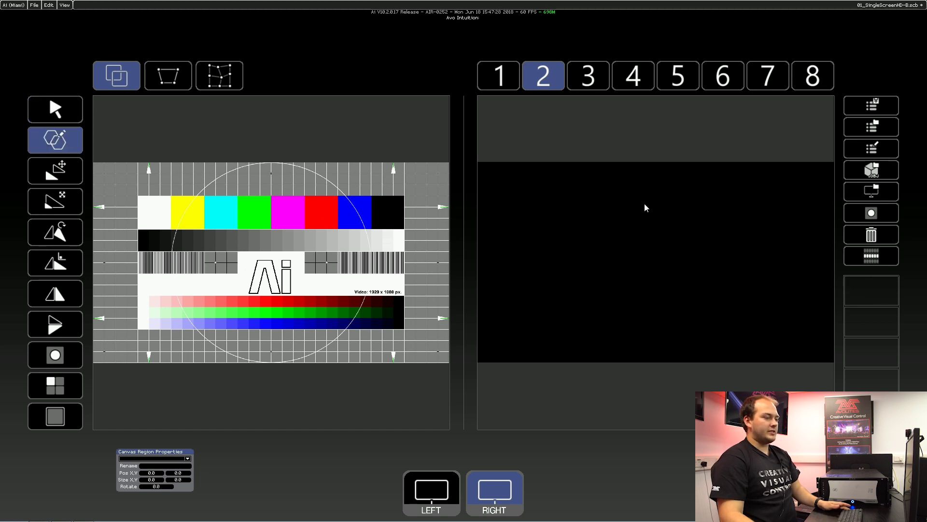
left_click(709, 227)
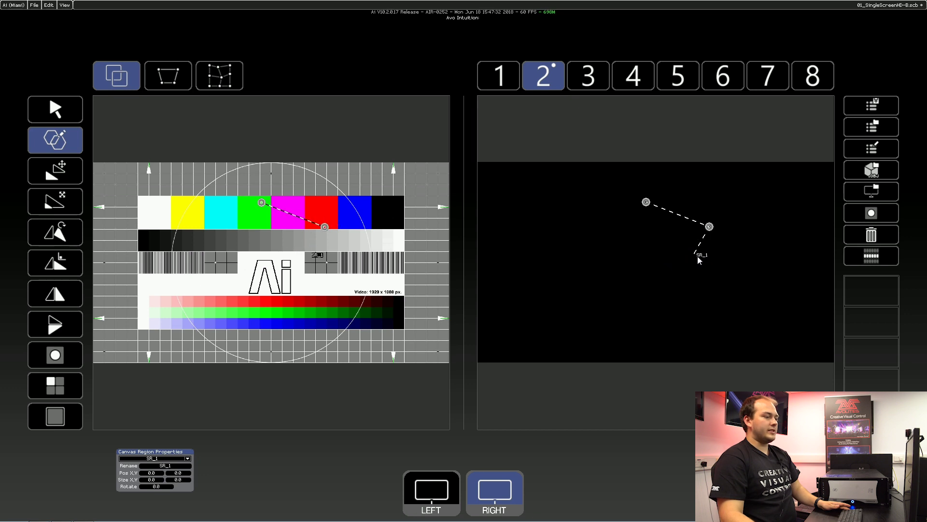
left_click(707, 297)
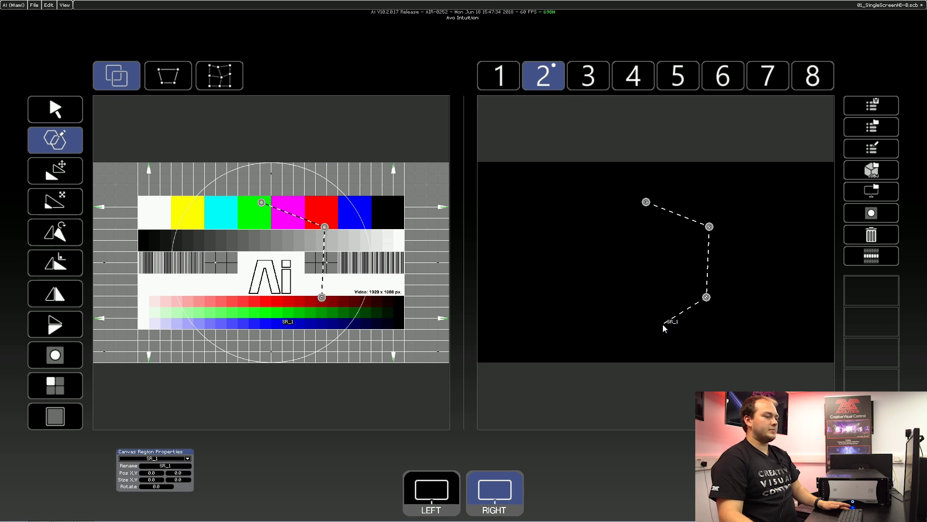
left_click(608, 293)
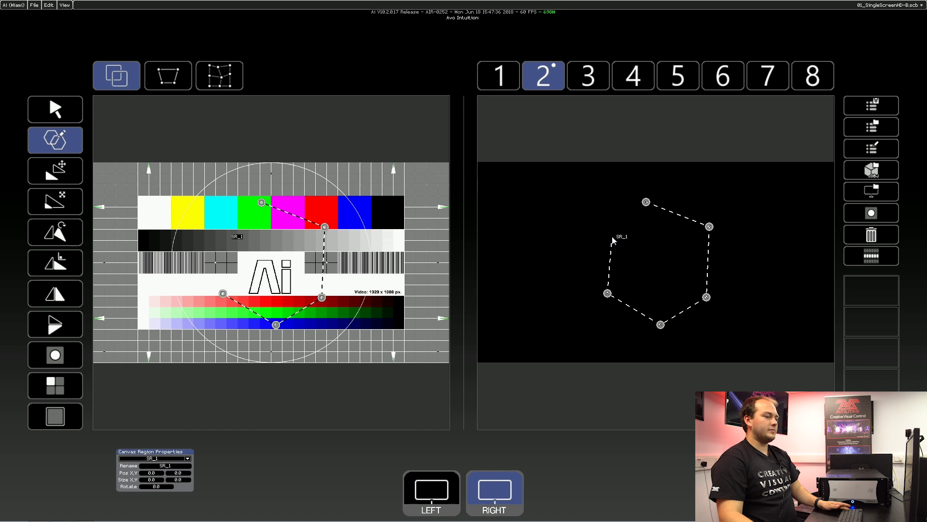
left_click(646, 202)
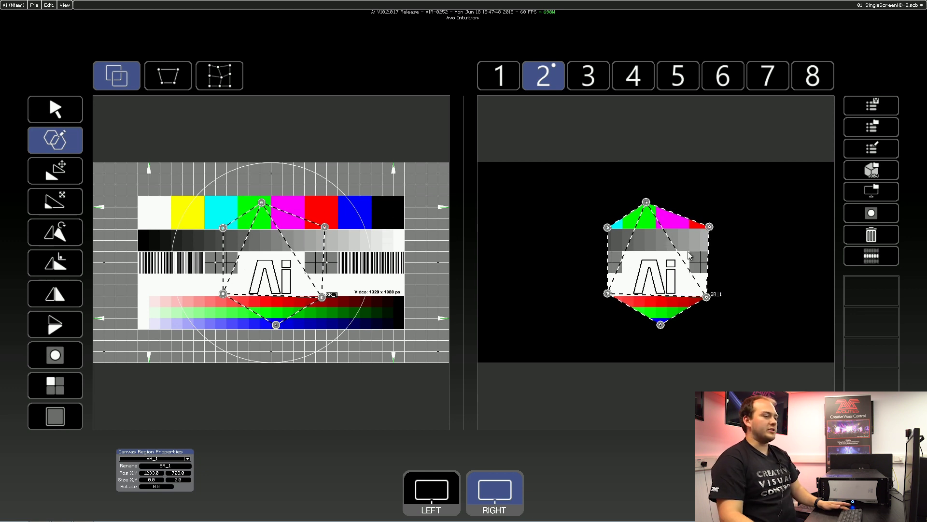
left_click(71, 170)
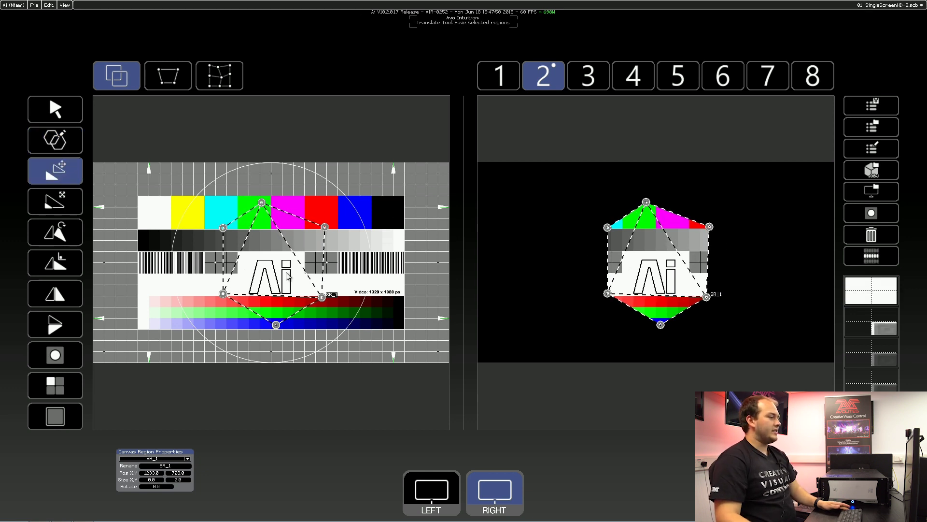
left_click_drag(285, 272, 161, 236)
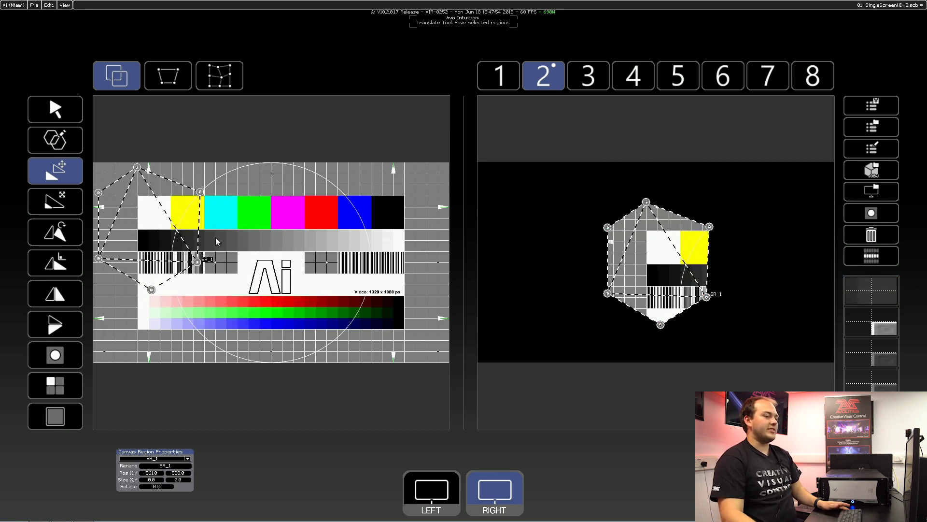